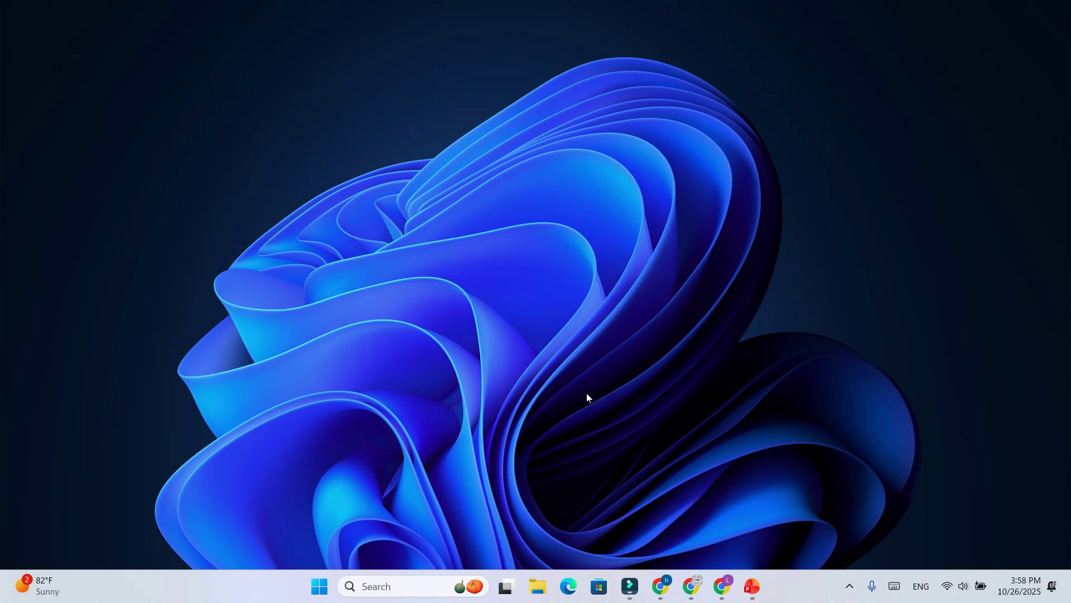
# Open the Start menu from the taskbar Start button
pyautogui.click(319, 585)
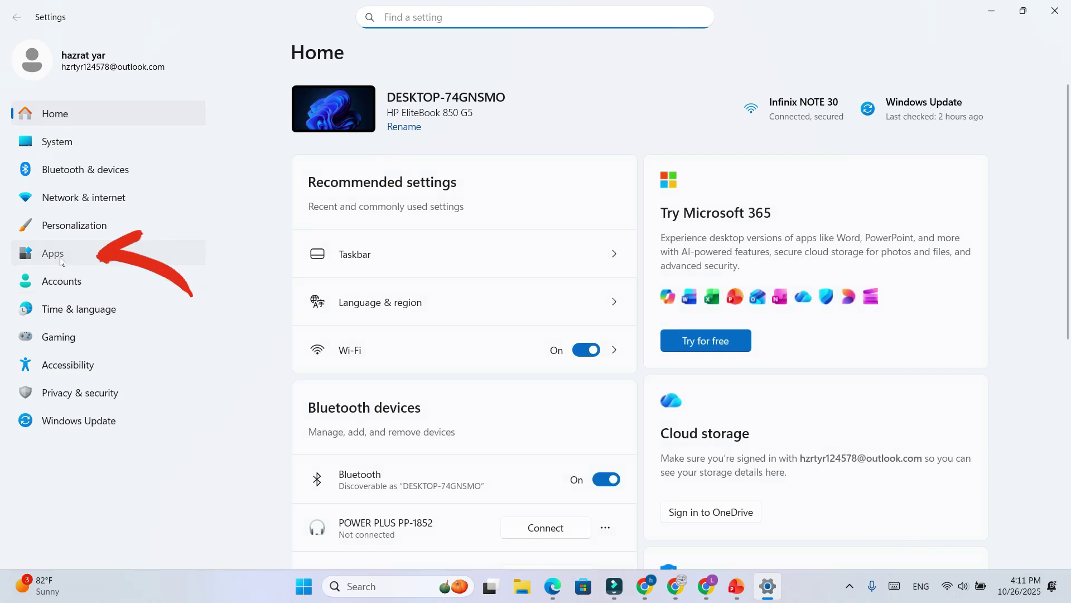
# Turn off Copilot and Microsoft 365 Copilot under Apps > Startup
pyautogui.click(62, 258)
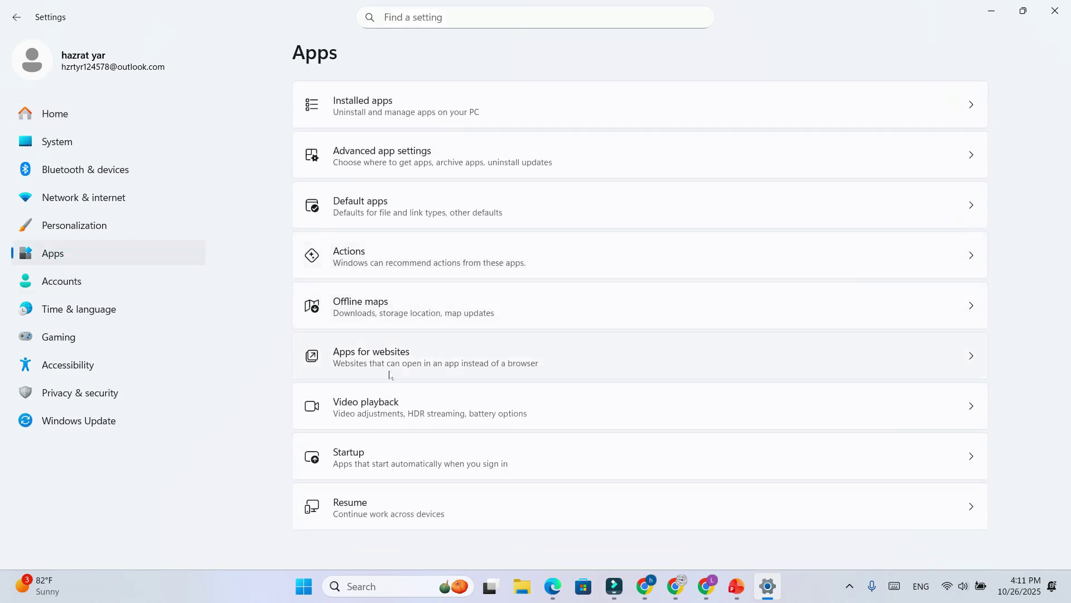
pyautogui.click(364, 460)
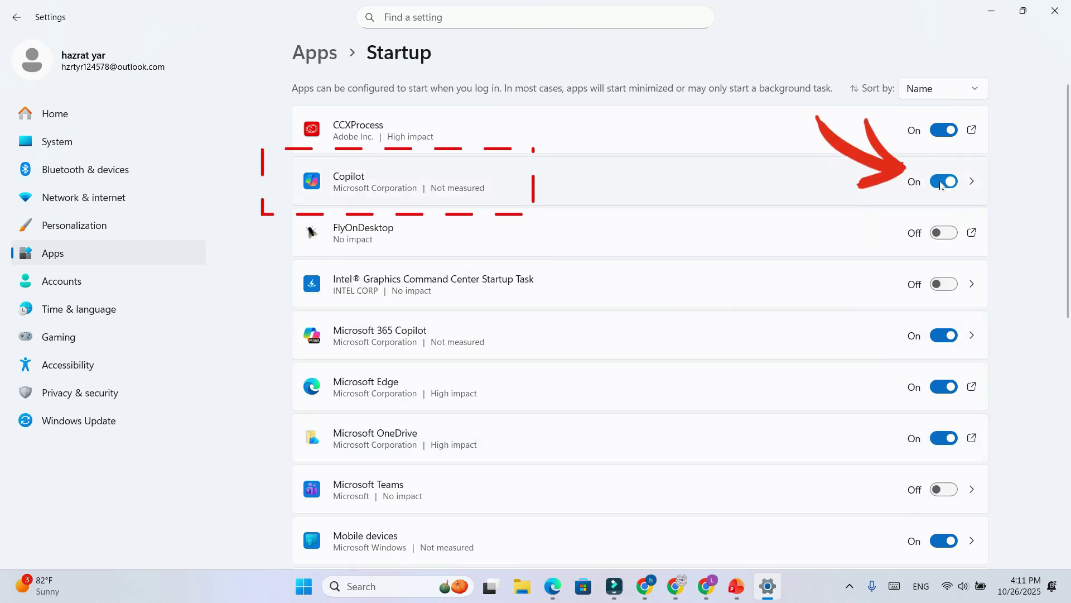
pyautogui.click(918, 183)
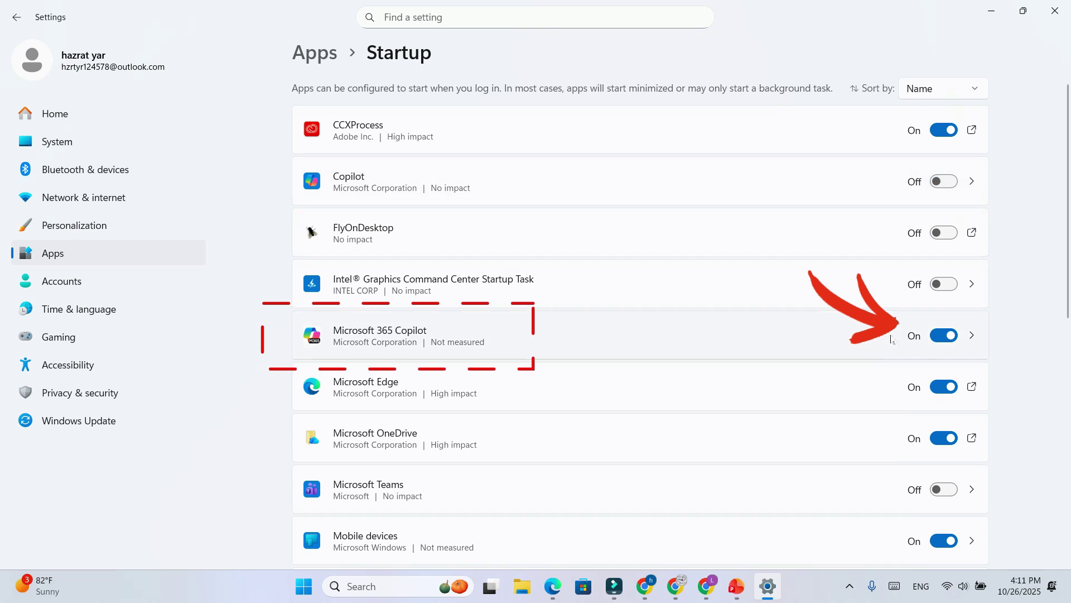
pyautogui.click(920, 335)
# Search Installed apps for 'cop' to find Copilot
pyautogui.hotkey('alt', 'Left')
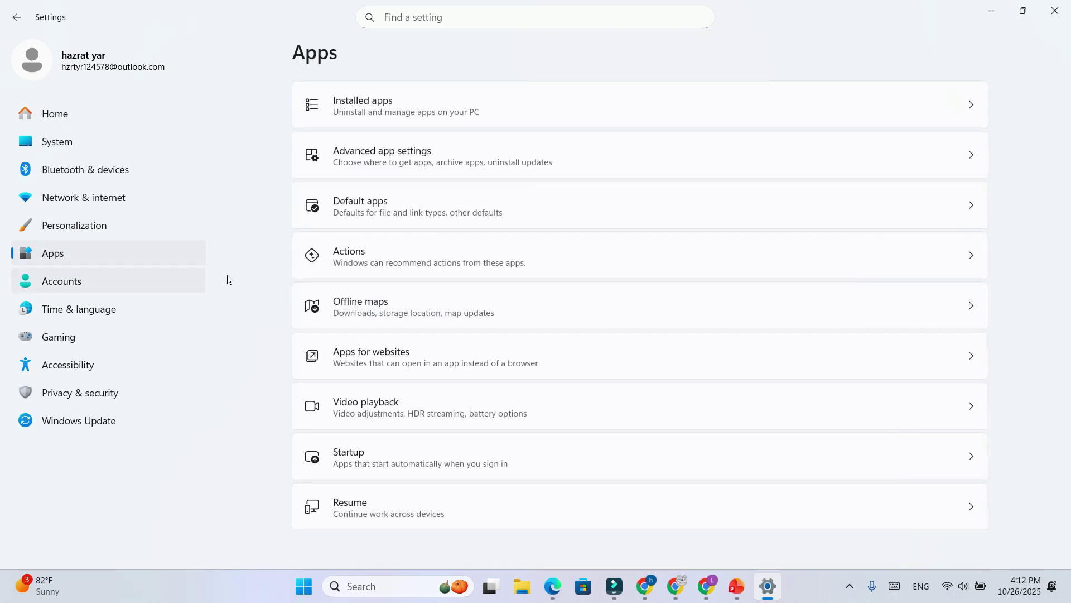
pyautogui.click(409, 111)
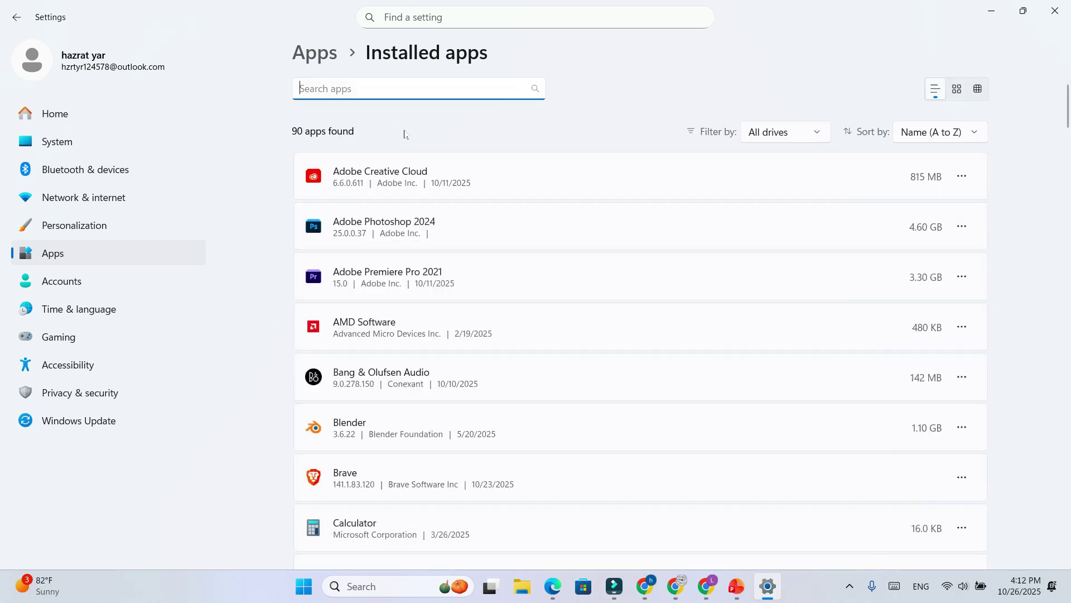
pyautogui.write('cop')
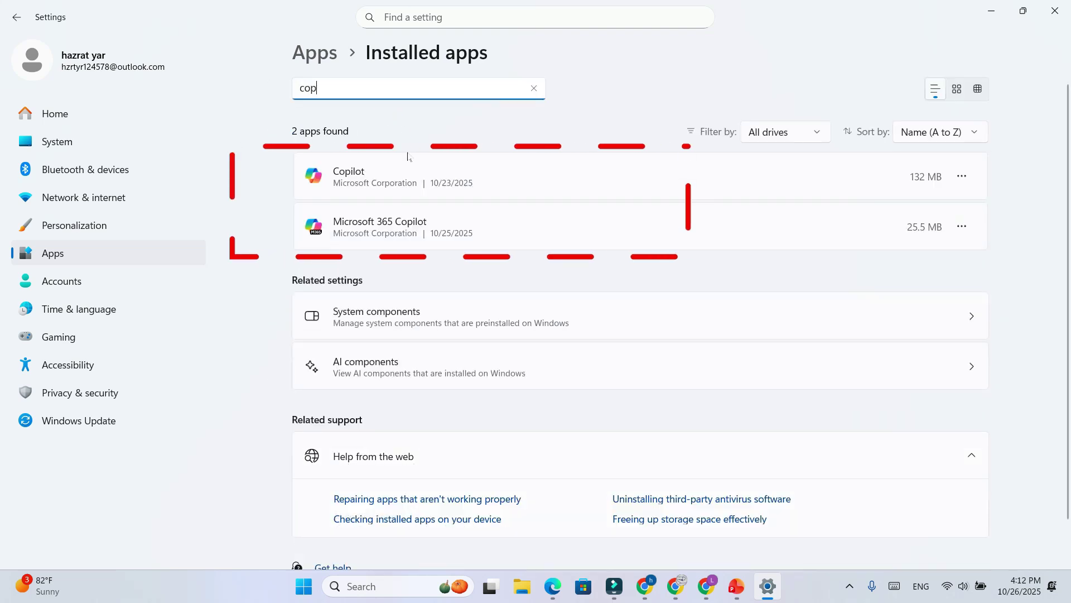
# Open Copilot's Advanced options and scroll down to its Uninstall section
pyautogui.click(959, 184)
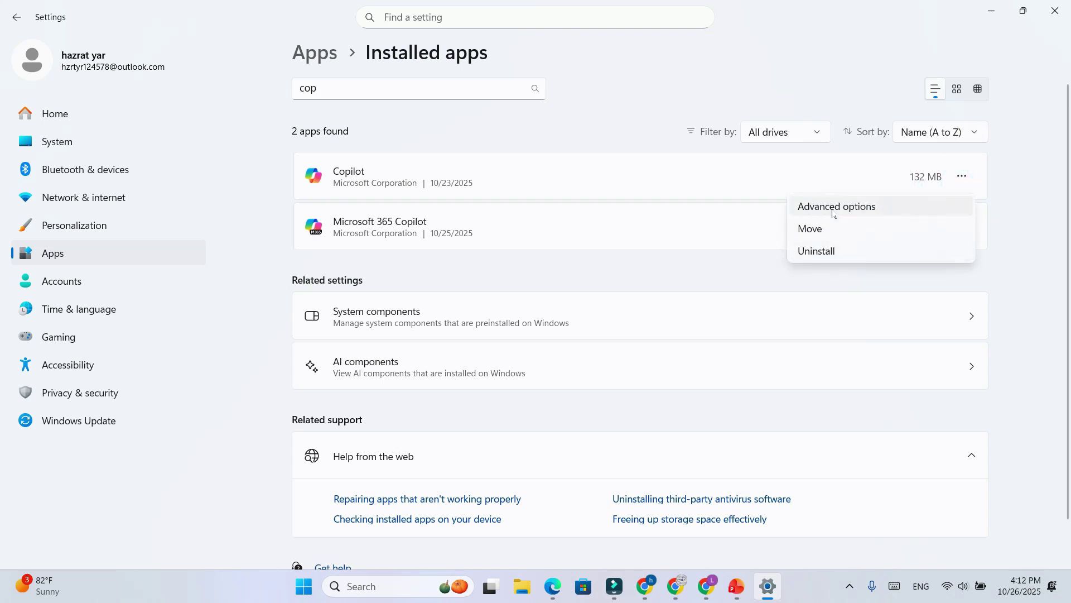
pyautogui.click(830, 208)
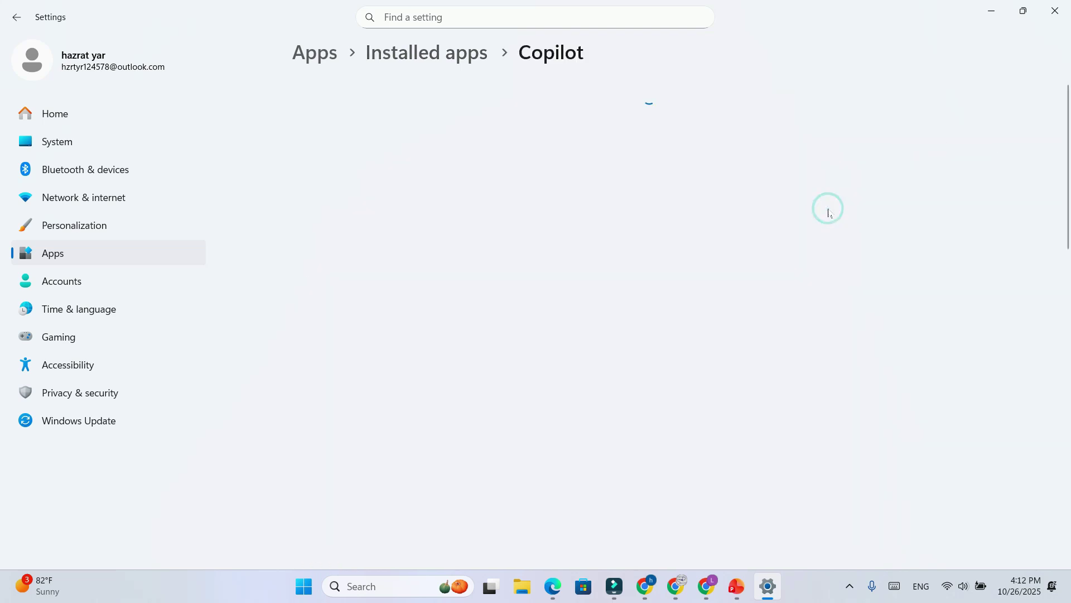
pyautogui.scroll(-1, 419, 233)
pyautogui.scroll(-5, 418, 234)
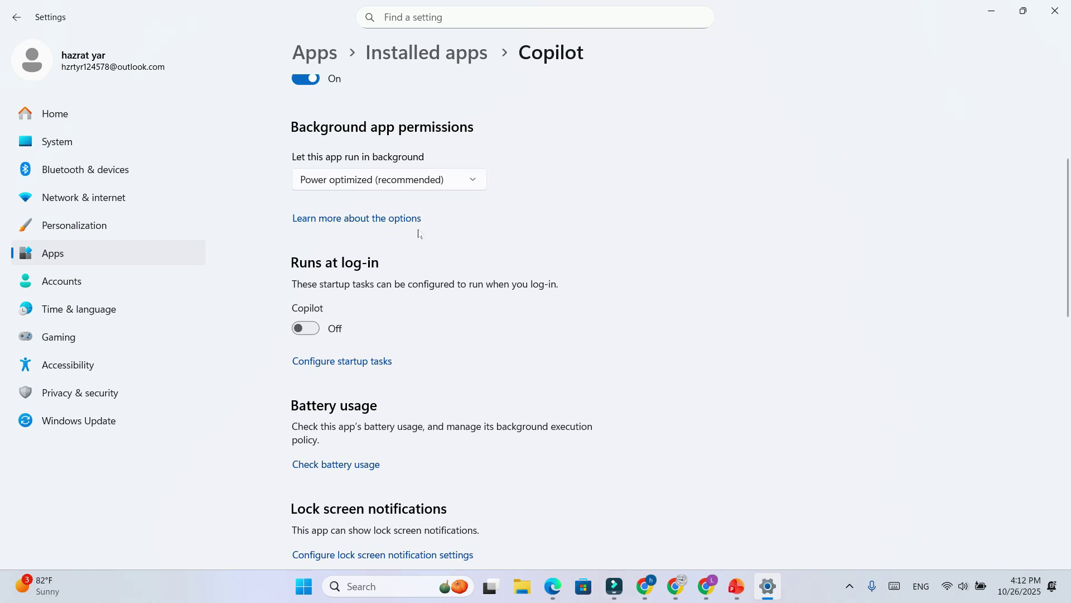
pyautogui.scroll(-3, 419, 236)
pyautogui.scroll(-2, 419, 237)
pyautogui.scroll(-3, 418, 237)
pyautogui.scroll(-3, 418, 236)
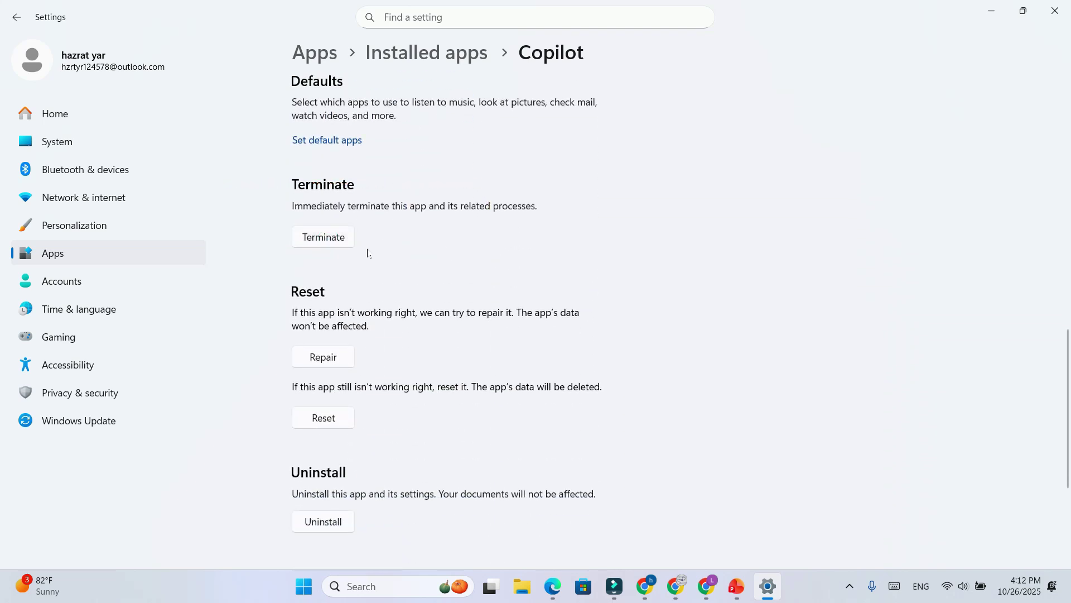
pyautogui.scroll(-2, 367, 252)
pyautogui.scroll(-2, 370, 258)
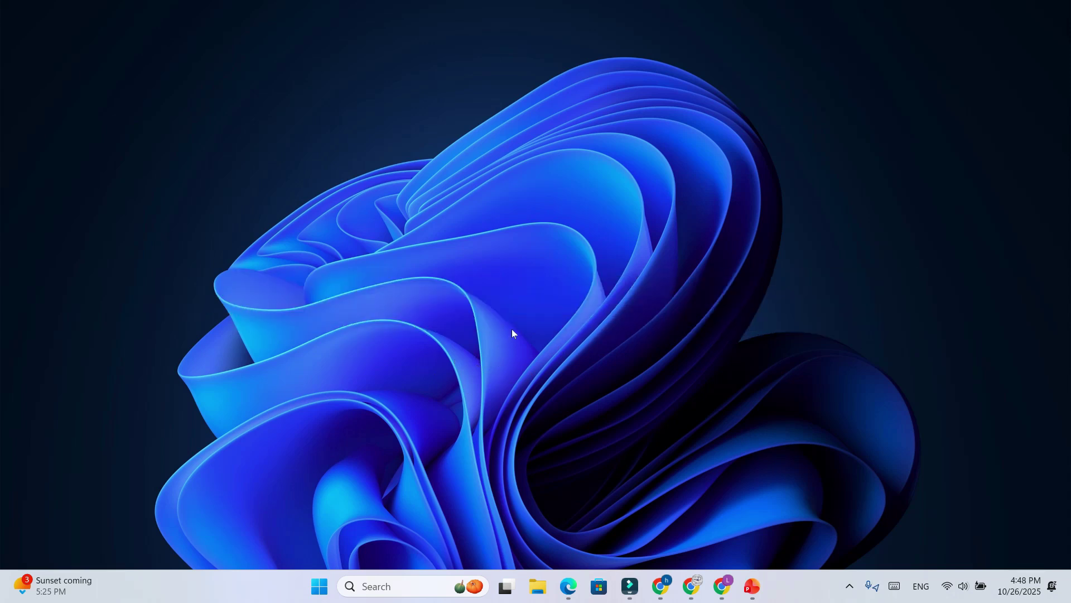
# Launch regedit from the Run dialog
pyautogui.press('super+r')
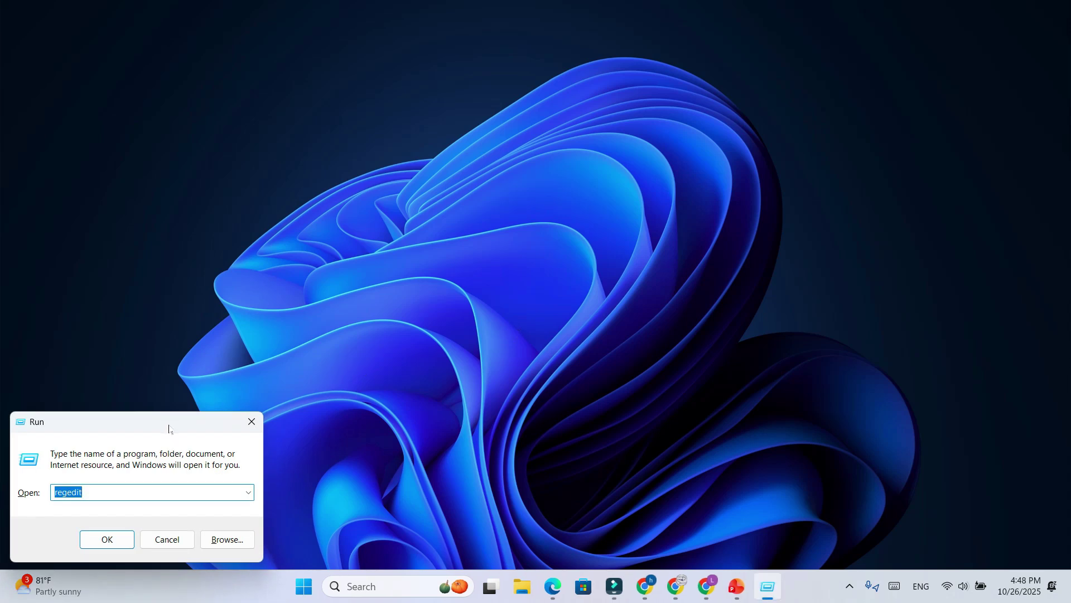
pyautogui.moveTo(170, 424)
pyautogui.mouseDown()
pyautogui.moveTo(541, 294)
pyautogui.moveTo(602, 226)
pyautogui.mouseUp()
pyautogui.doubleClick(536, 301)
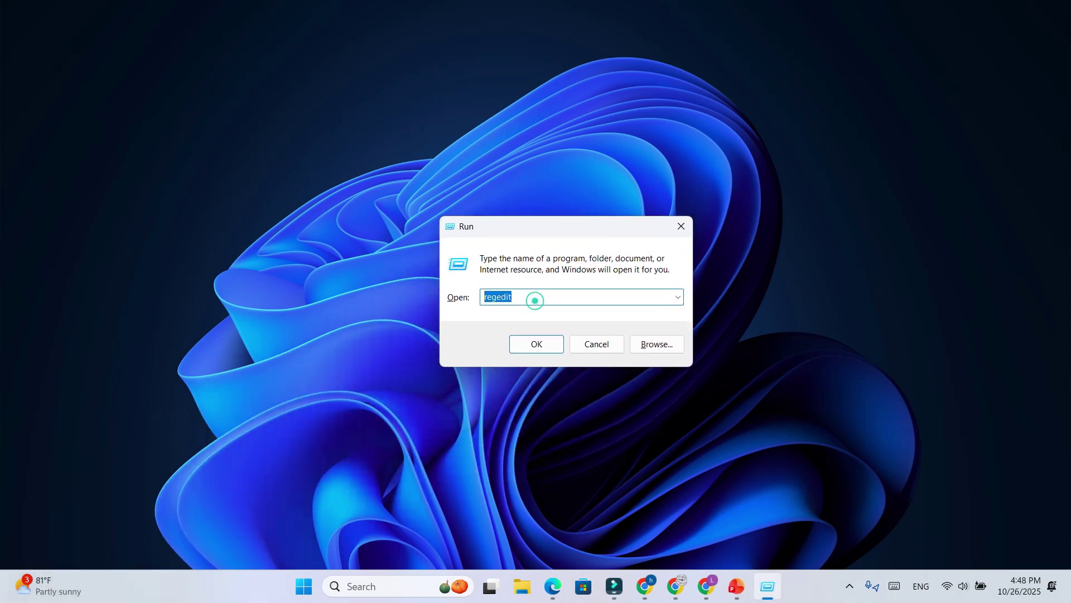
pyautogui.click(537, 344)
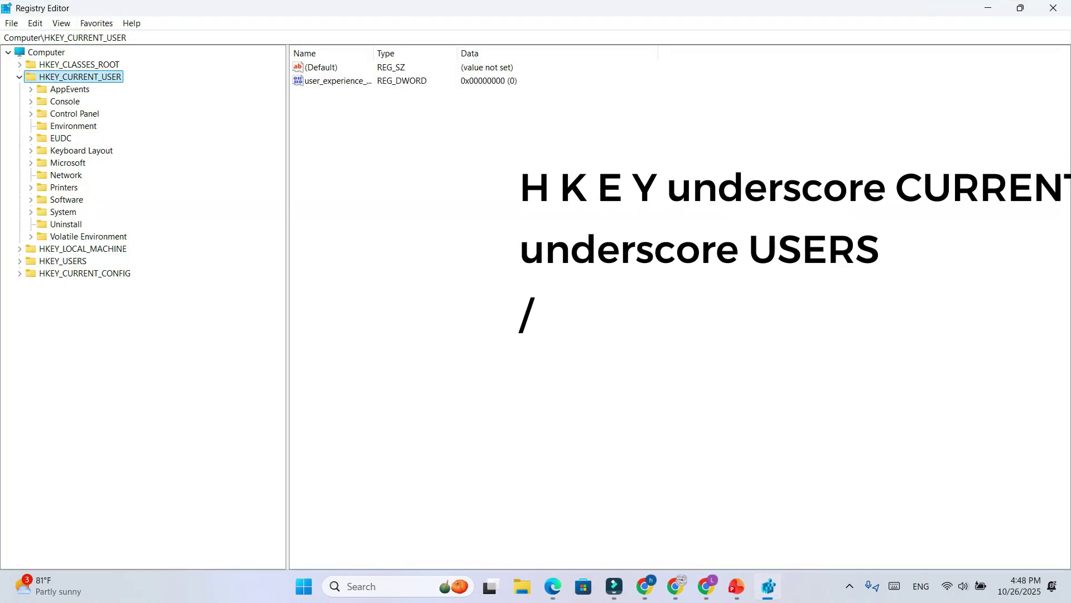
# Drill down HKEY_CURRENT_USER > Software > Policies > Microsoft to the Windows key
pyautogui.click(19, 77)
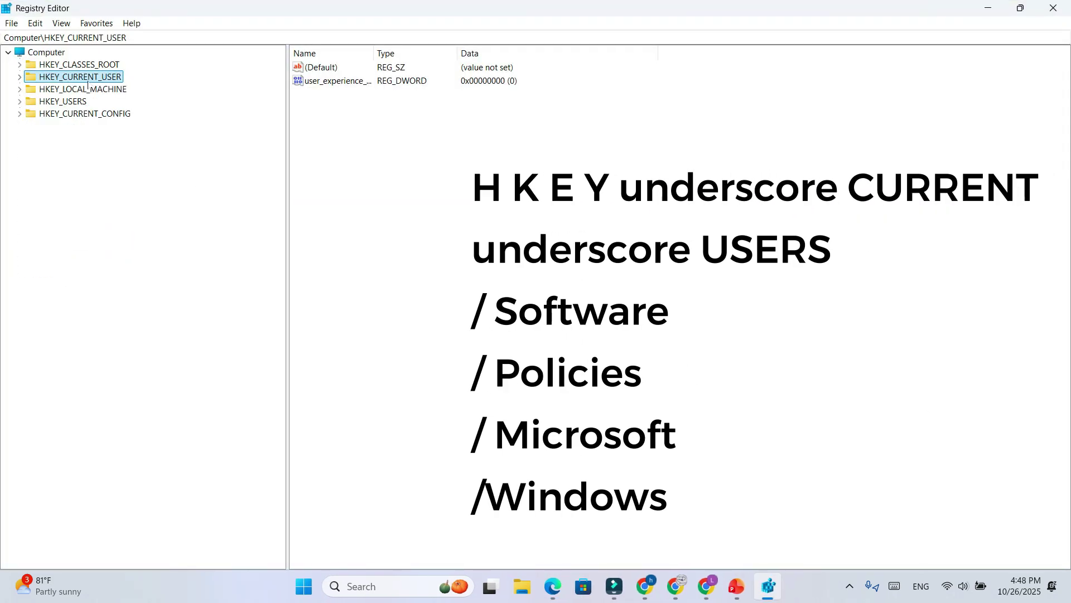
pyautogui.click(26, 79)
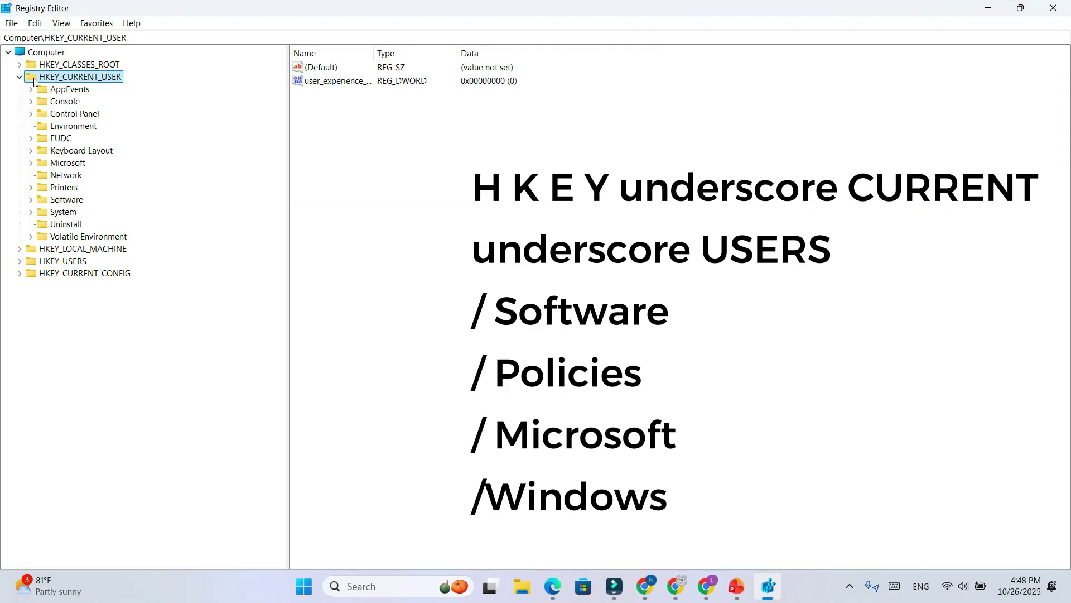
pyautogui.click(66, 201)
pyautogui.doubleClick(64, 204)
pyautogui.scroll(-2, 95, 144)
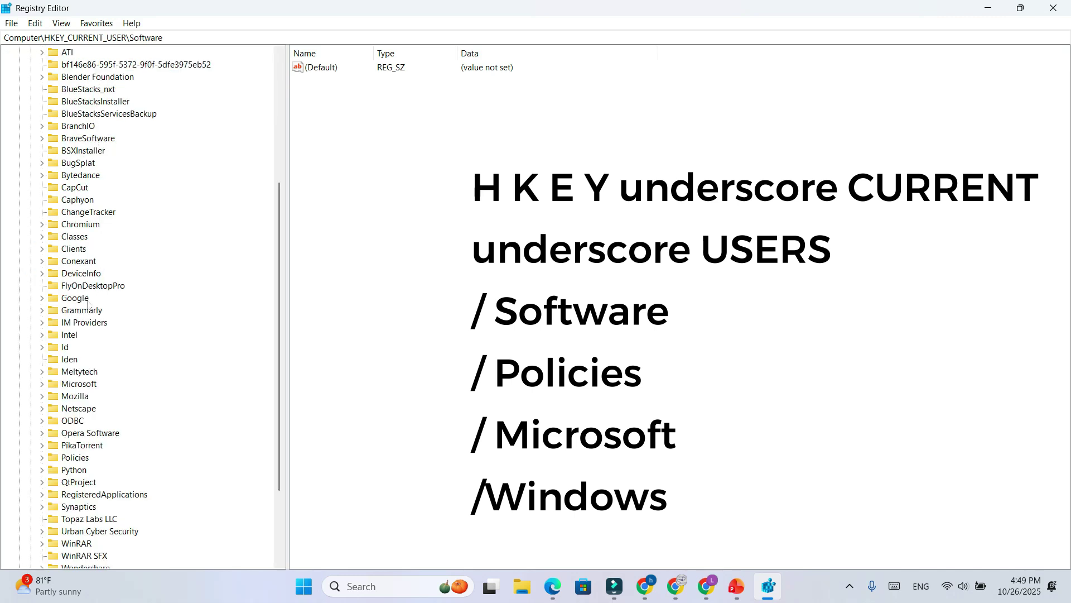
pyautogui.click(77, 461)
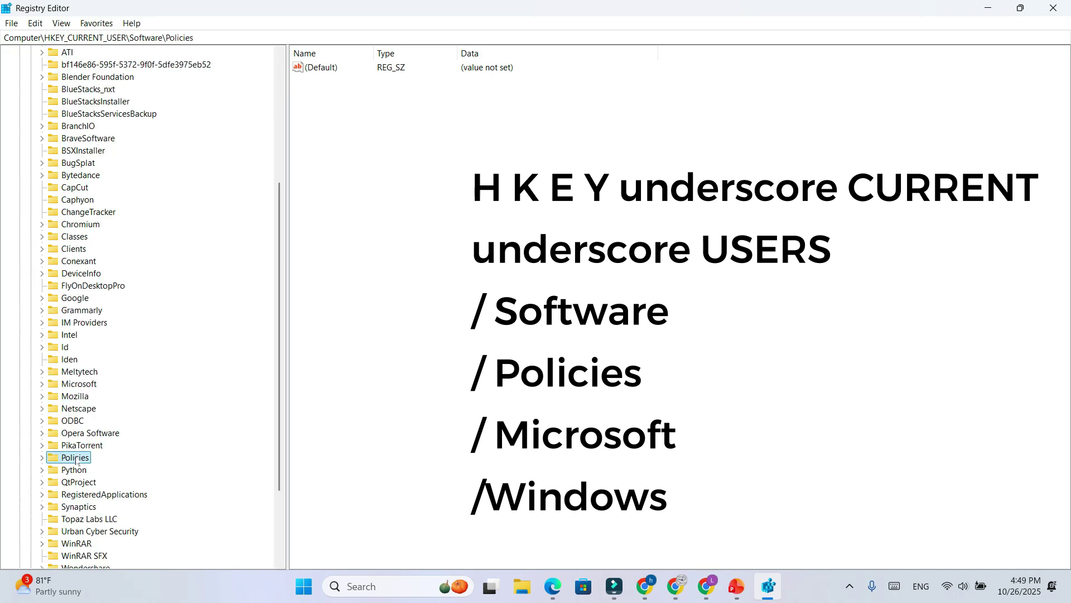
pyautogui.click(43, 458)
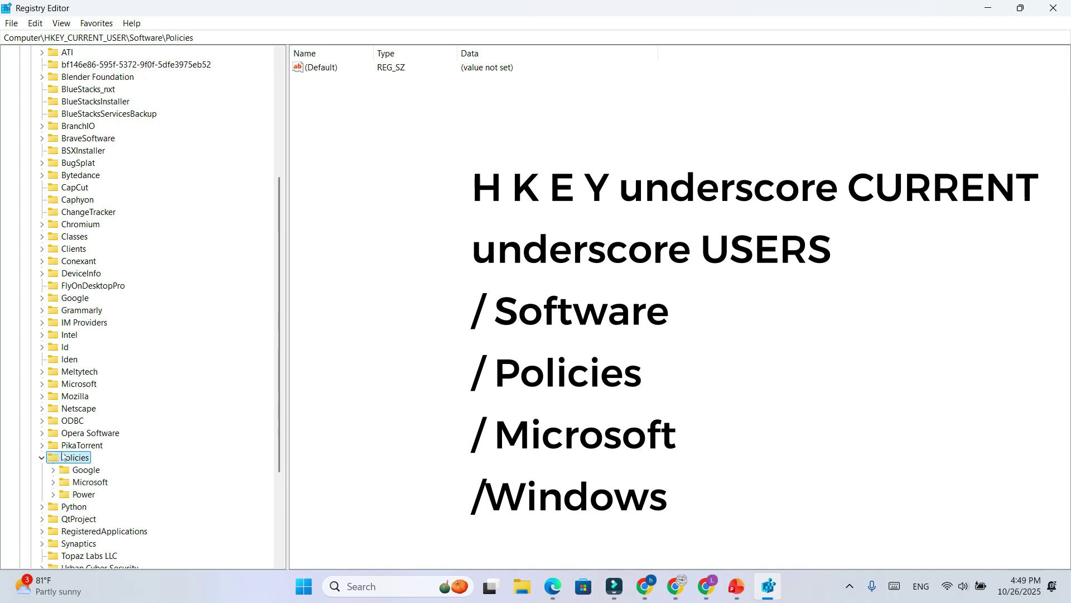
pyautogui.click(80, 483)
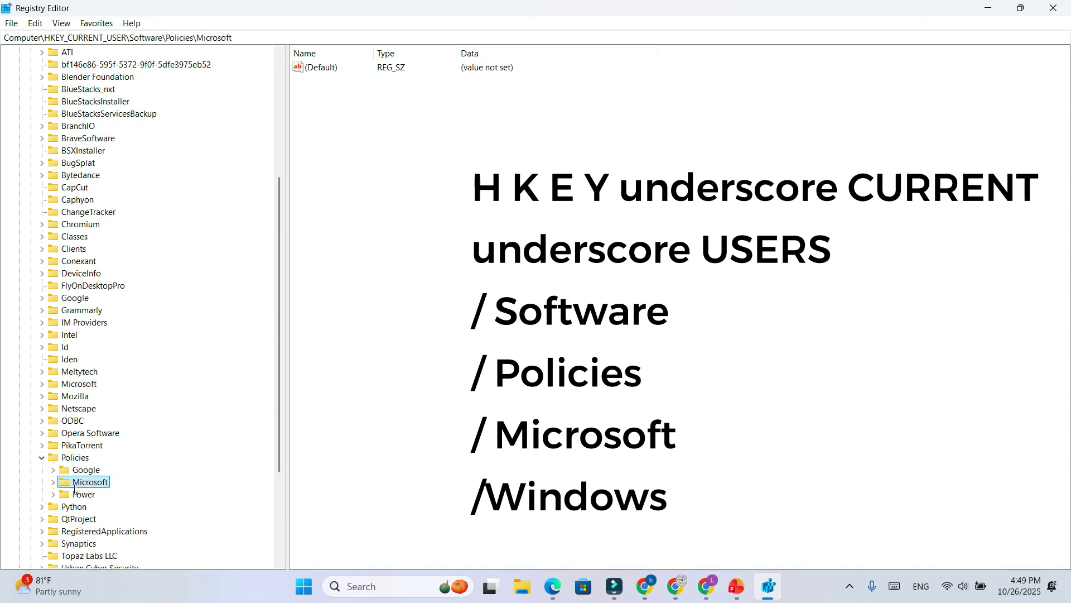
pyautogui.click(54, 482)
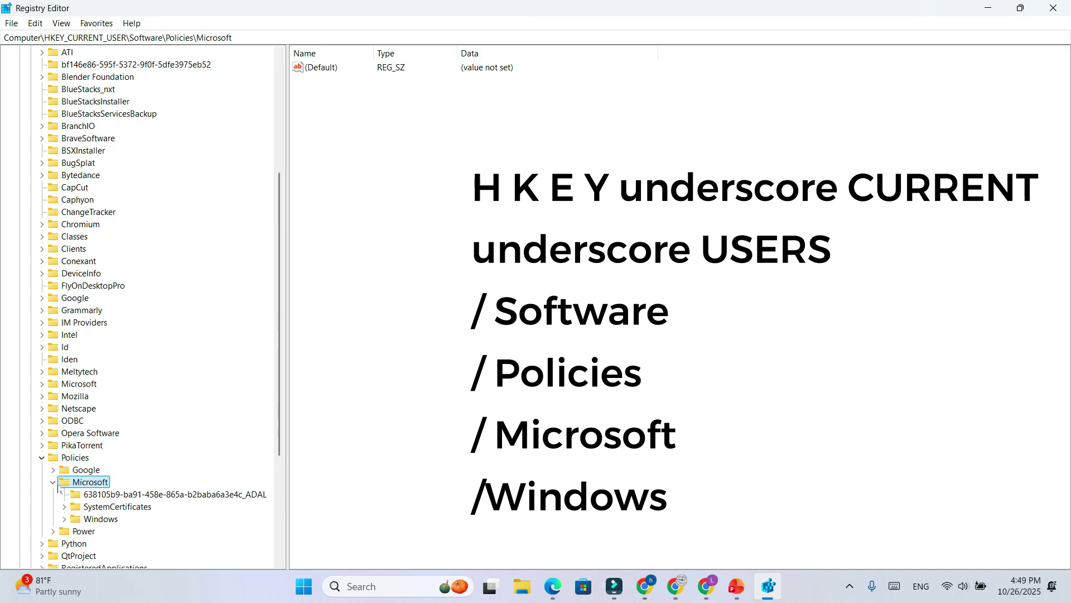
pyautogui.click(98, 519)
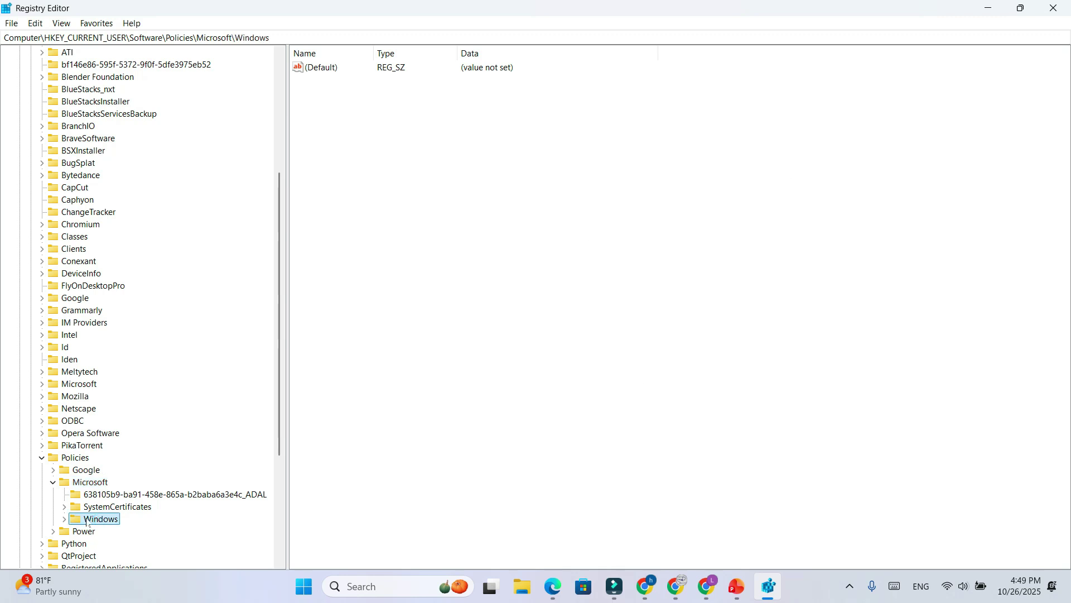
# Create a new key named WindowsCopilot under the Windows key
pyautogui.scroll(-5, 111, 475)
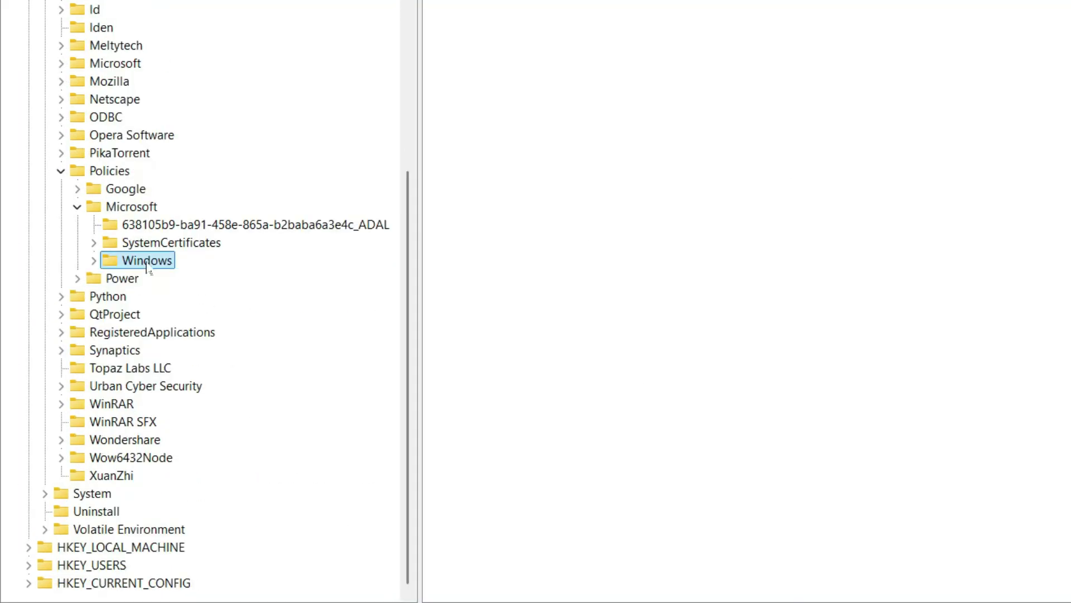
pyautogui.rightClick(147, 262)
pyautogui.moveTo(194, 296)
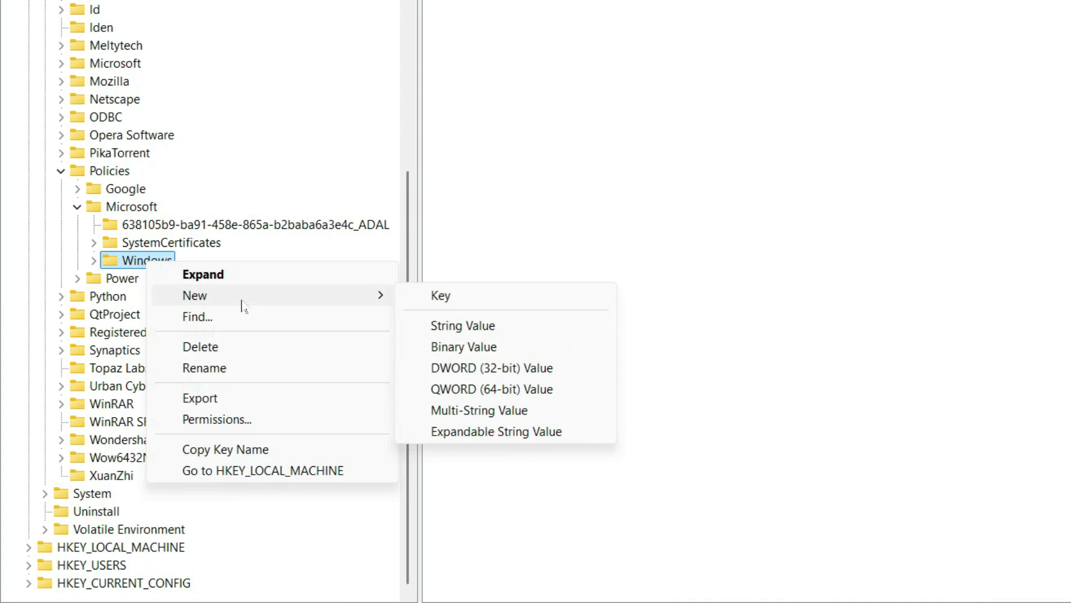
pyautogui.click(441, 296)
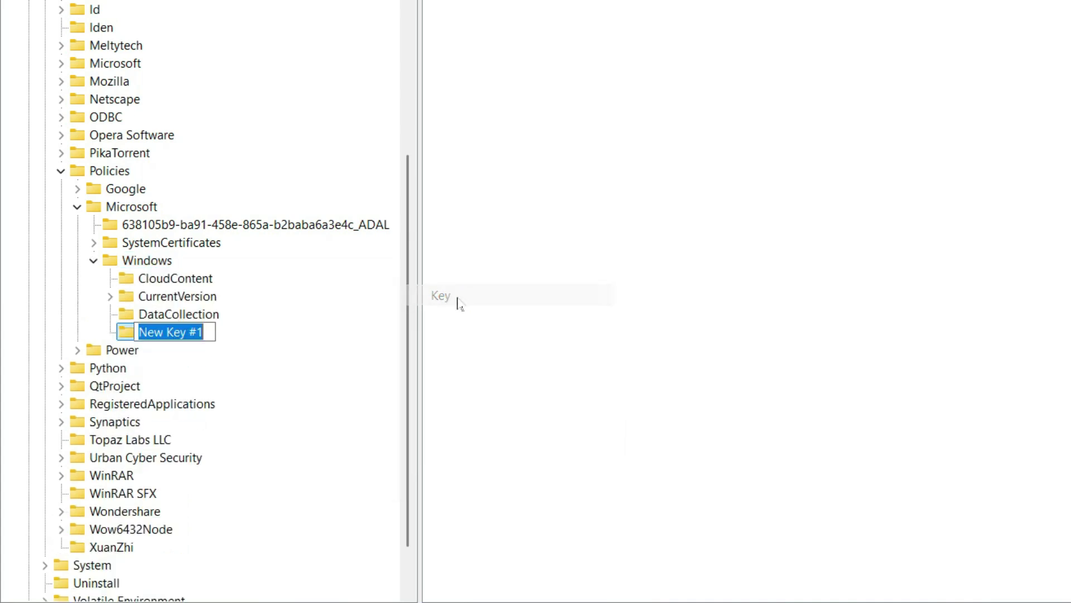
pyautogui.write('WindowsCopilot')
pyautogui.hotkey('ctrl', 'a')
pyautogui.press('Return')
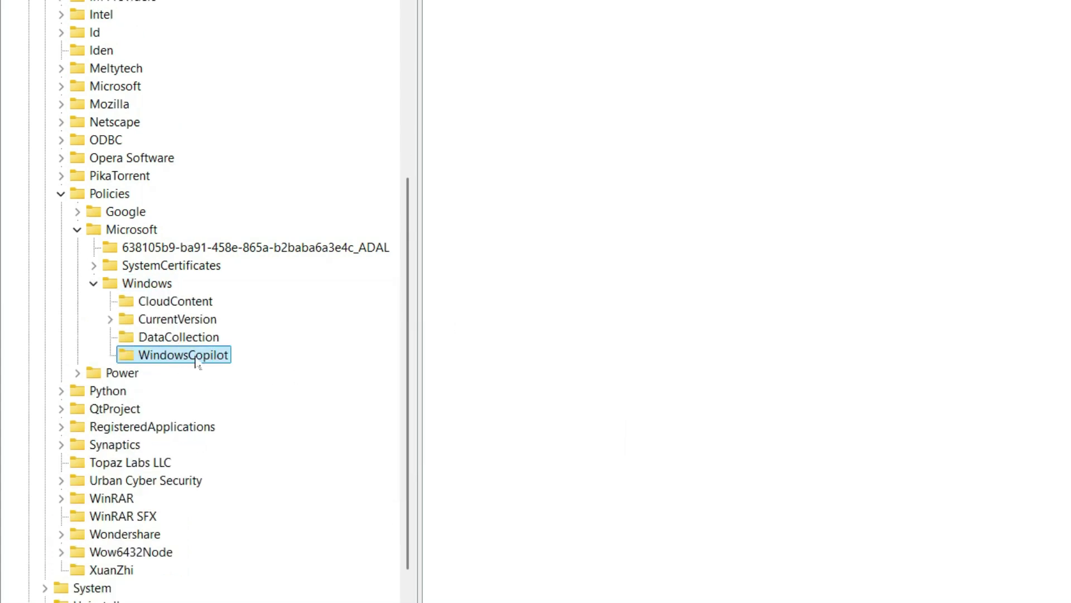
# Add a DWORD (32-bit) value named TurnOffWindowsCopilot inside WindowsCopilot
pyautogui.rightClick(481, 134)
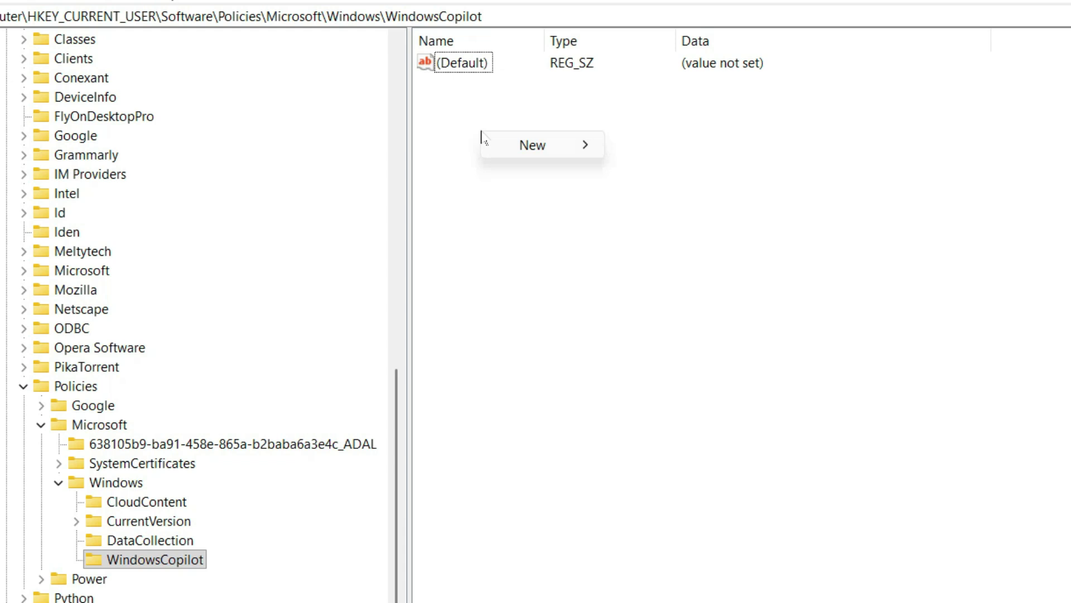
pyautogui.moveTo(536, 145)
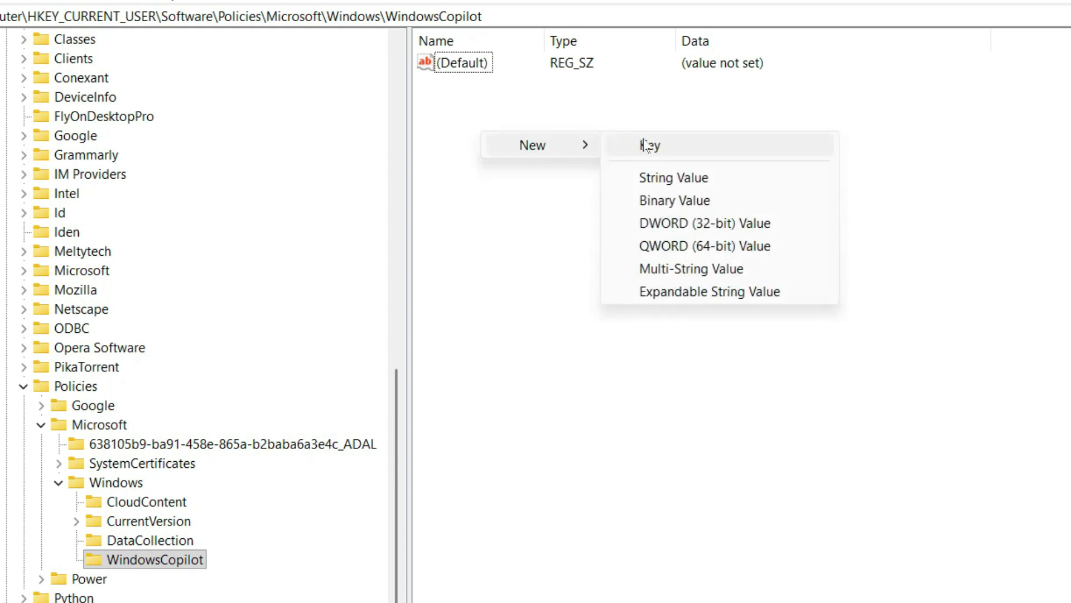
pyautogui.click(688, 224)
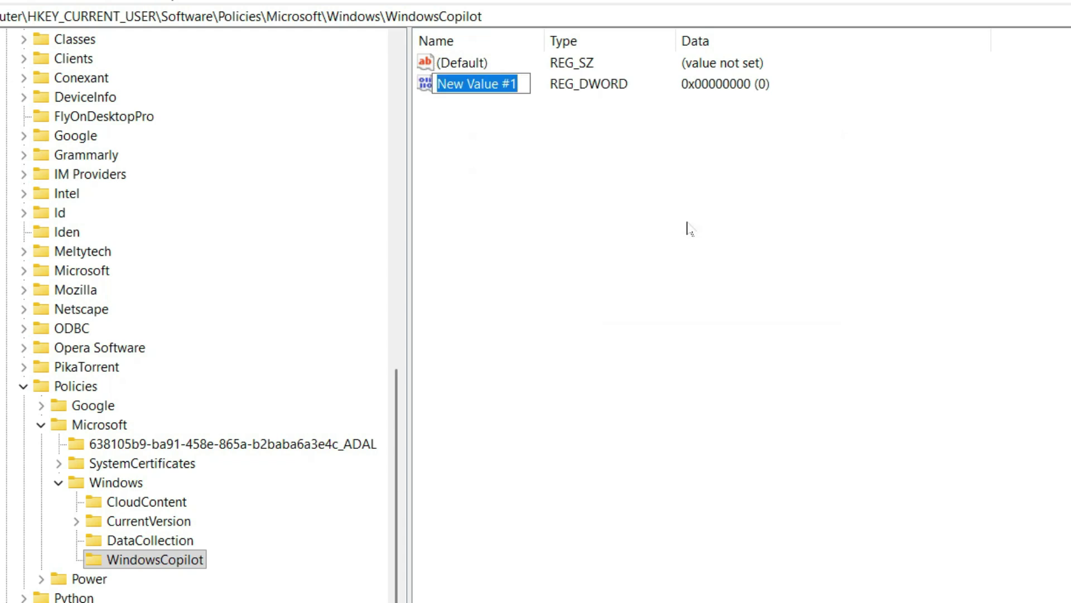
pyautogui.write('TurnOffWindowsCopilot')
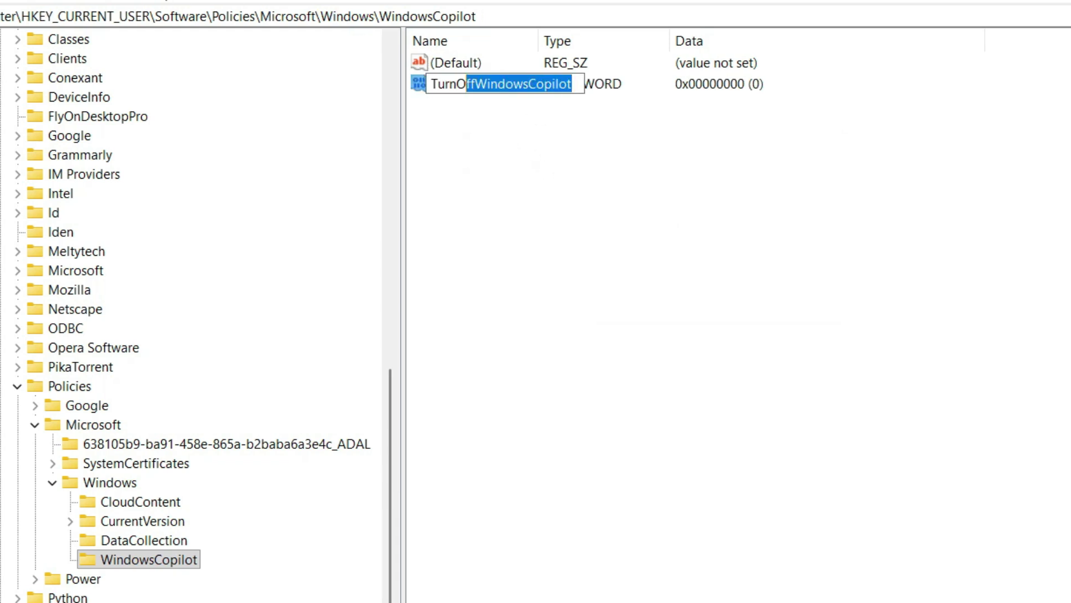
pyautogui.press('Return')
pyautogui.click(487, 101)
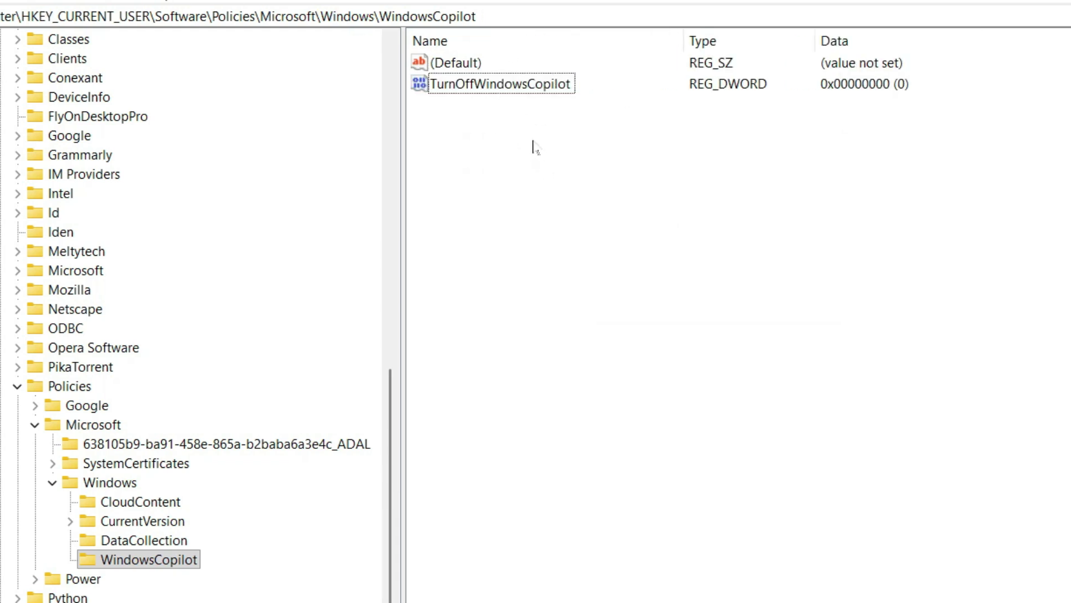
pyautogui.doubleClick(360, 82)
# Set TurnOffWindowsCopilot's value data to 1 and close Registry Editor
pyautogui.moveTo(211, 78); pyautogui.dragTo(571, 181)
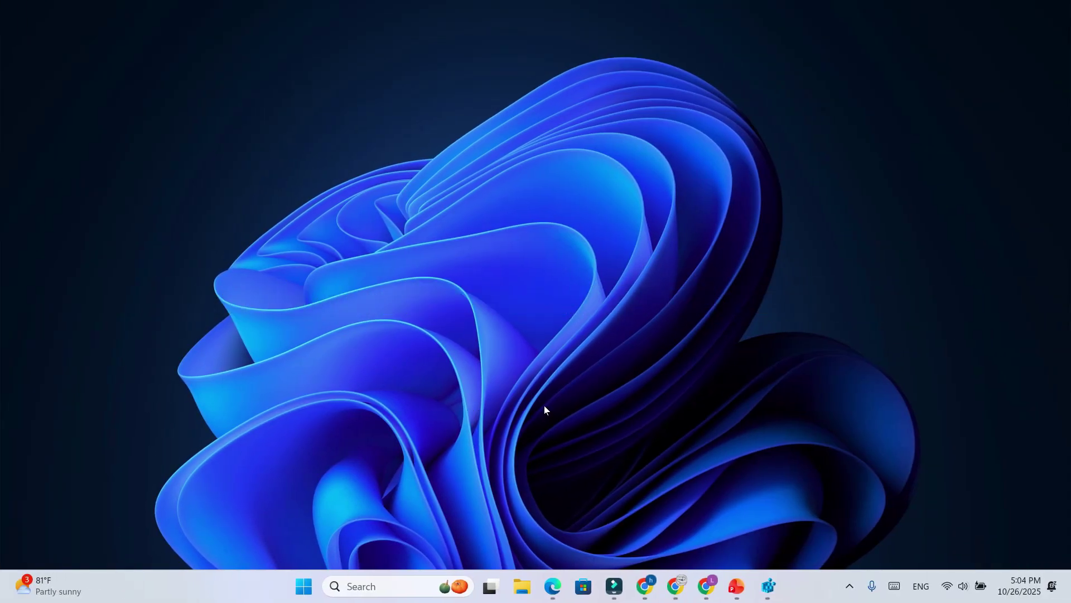
# Launch gpedit.msc from the Run dialog
pyautogui.press('super+r')
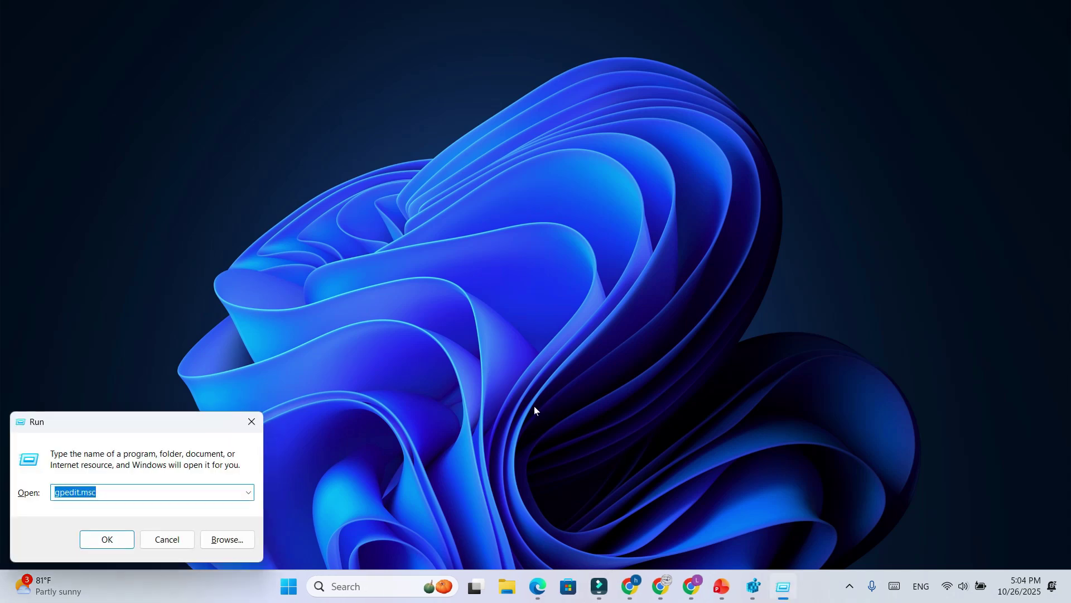
pyautogui.moveTo(122, 432)
pyautogui.mouseDown()
pyautogui.moveTo(490, 263)
pyautogui.moveTo(528, 223)
pyautogui.mouseUp()
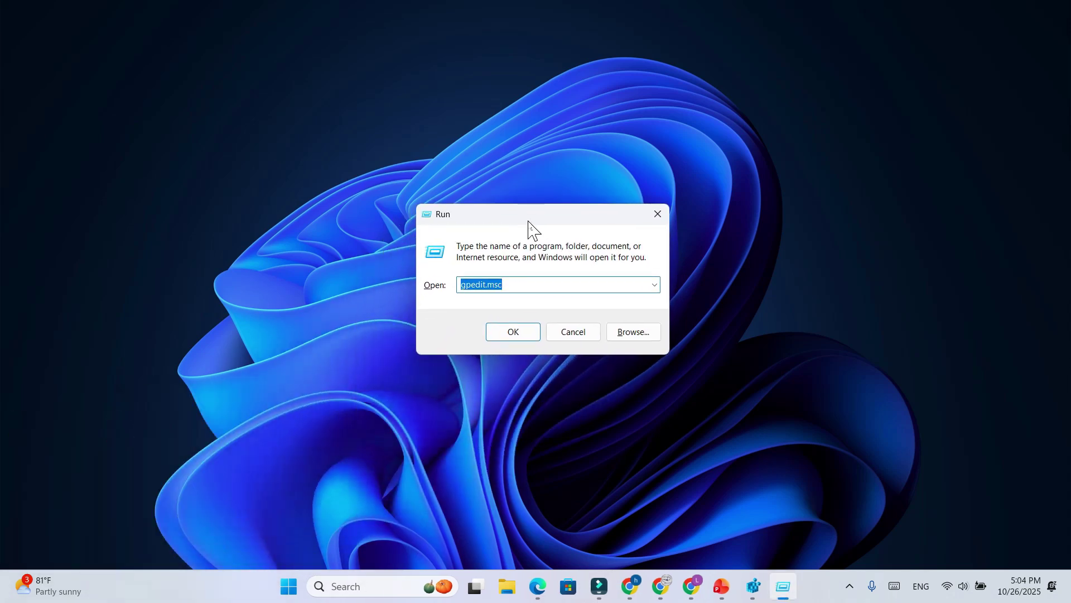
pyautogui.click(508, 285)
pyautogui.moveTo(511, 286); pyautogui.dragTo(450, 285)
pyautogui.click(515, 331)
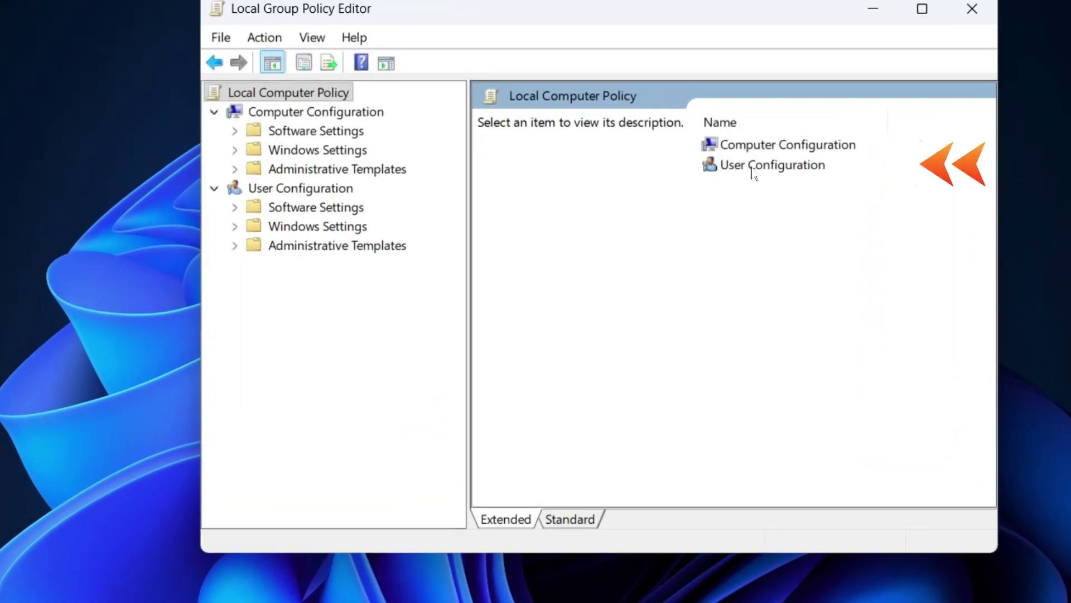
# Expand User Configuration > Administrative Templates > Windows Components
pyautogui.click(680, 209)
pyautogui.doubleClick(748, 167)
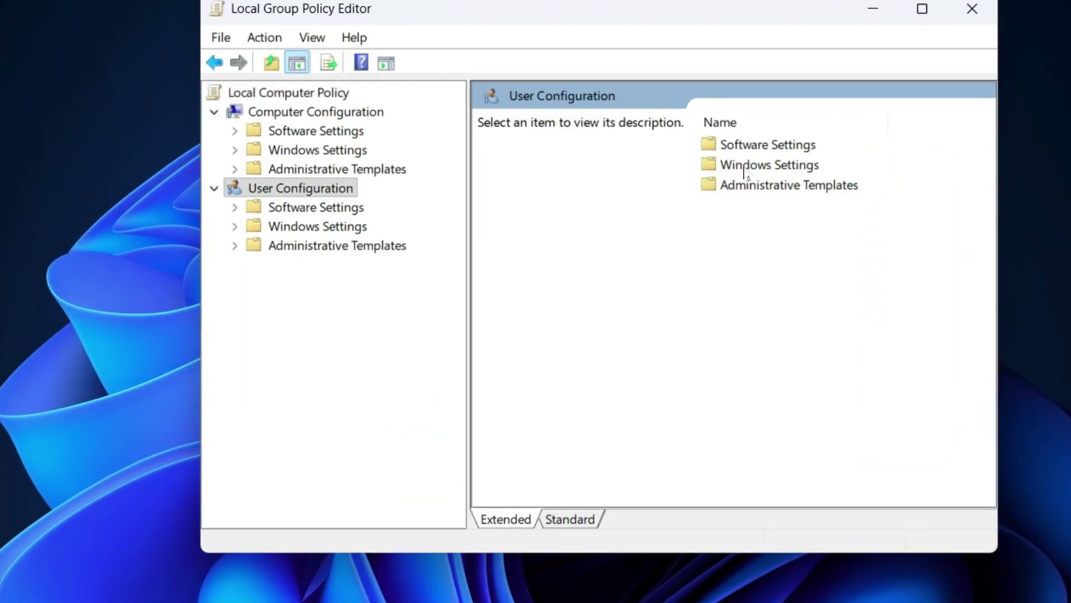
pyautogui.click(753, 190)
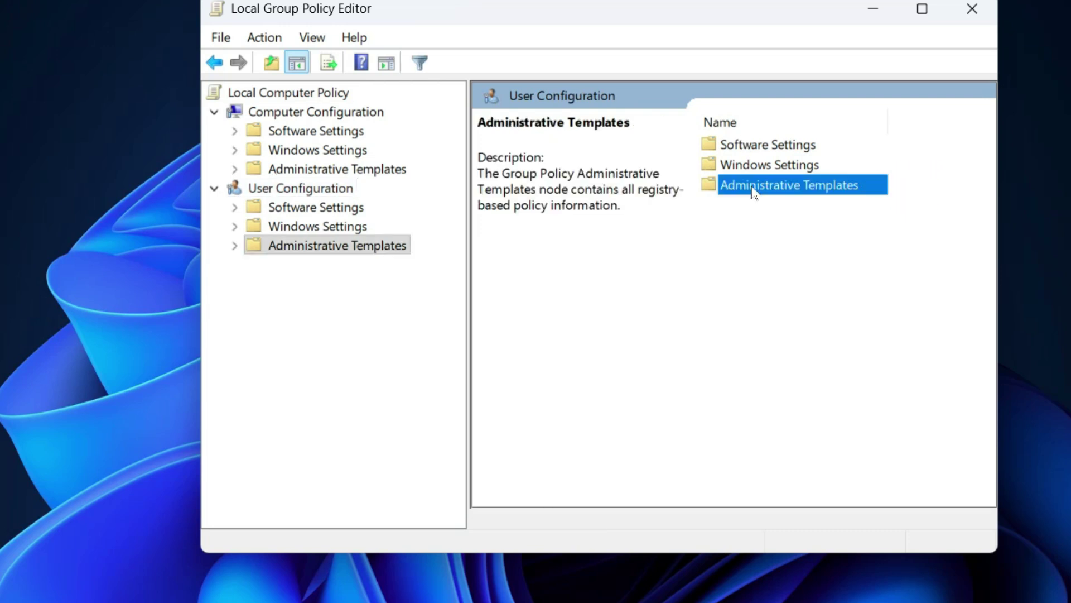
pyautogui.doubleClick(753, 190)
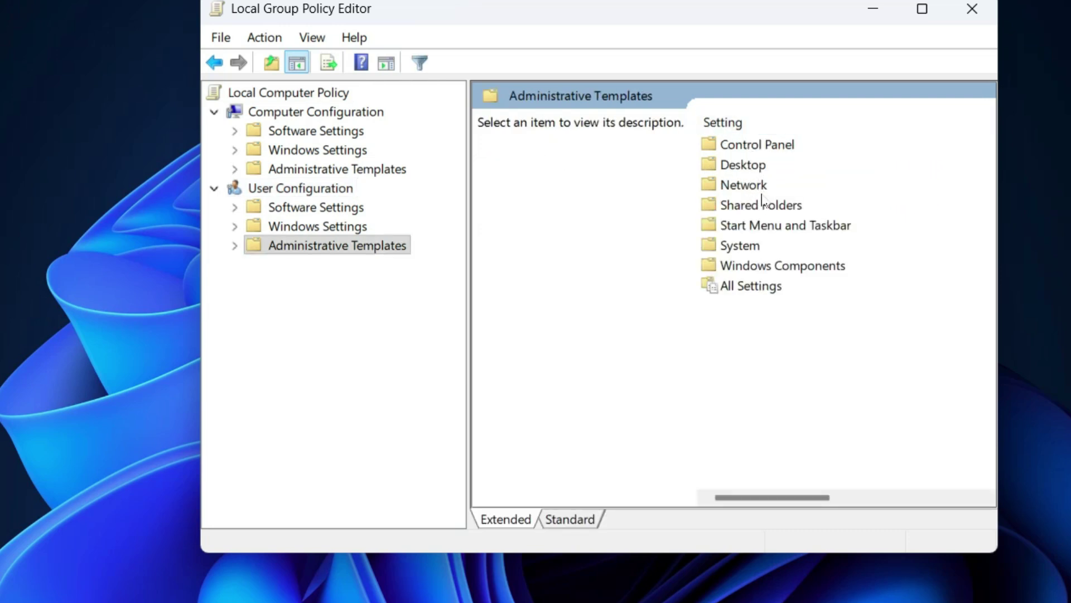
pyautogui.doubleClick(763, 267)
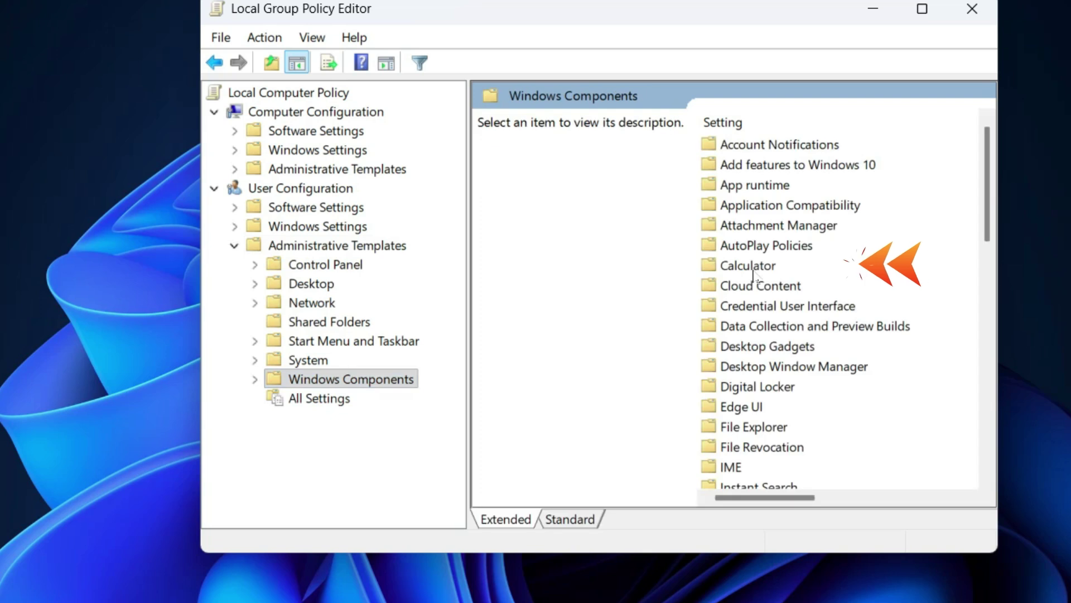
# Open the Windows Copilot folder and select Turn off Windows Copilot
pyautogui.scroll(-1, 746, 190)
pyautogui.scroll(-1, 748, 191)
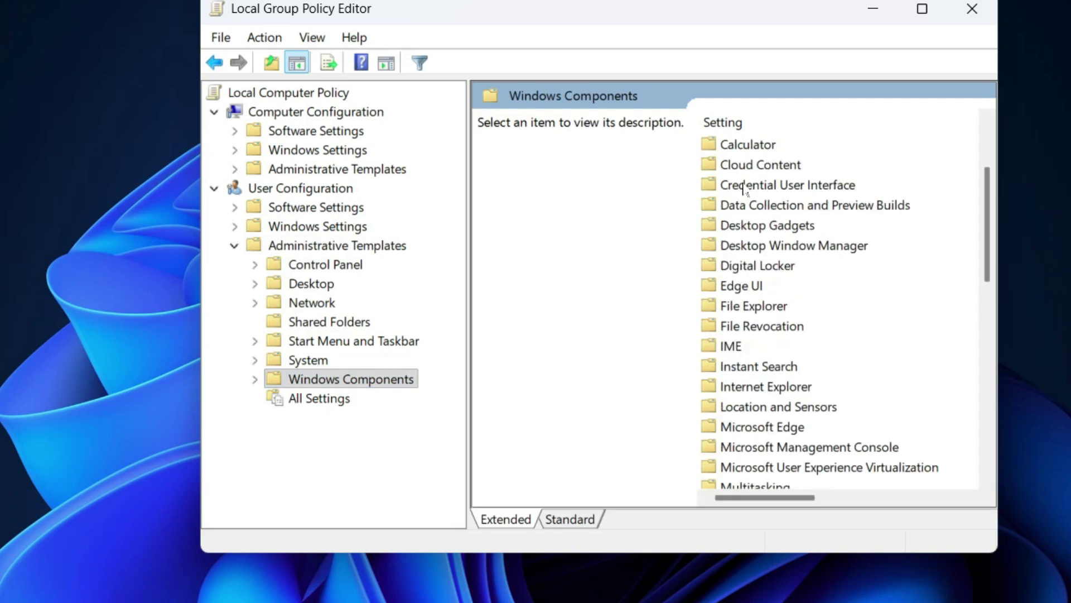
pyautogui.scroll(-1, 749, 192)
pyautogui.scroll(-1, 750, 193)
pyautogui.scroll(-4, 751, 195)
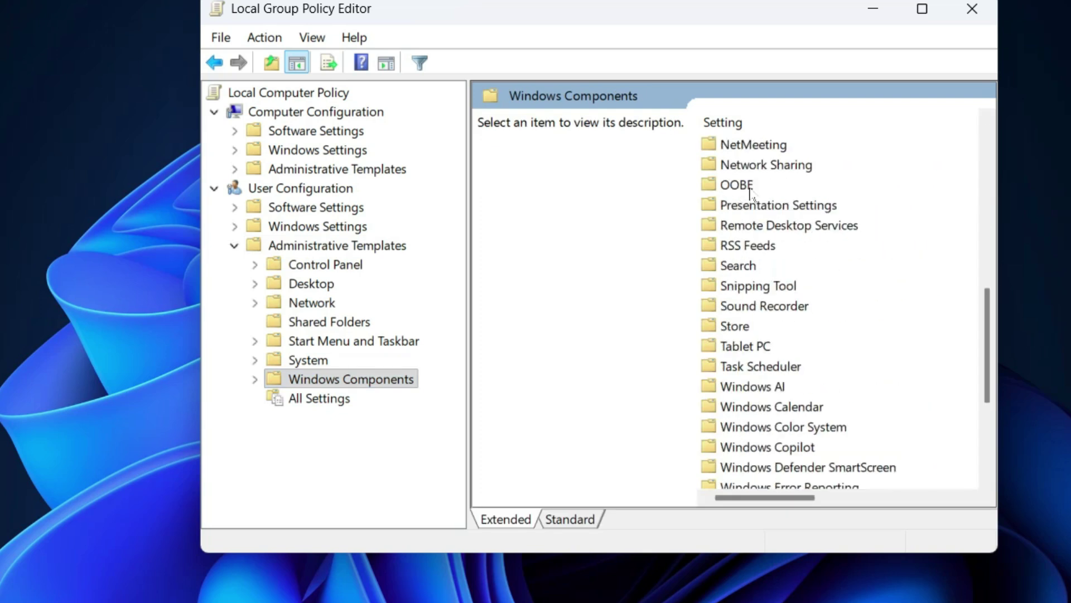
pyautogui.scroll(-1, 751, 195)
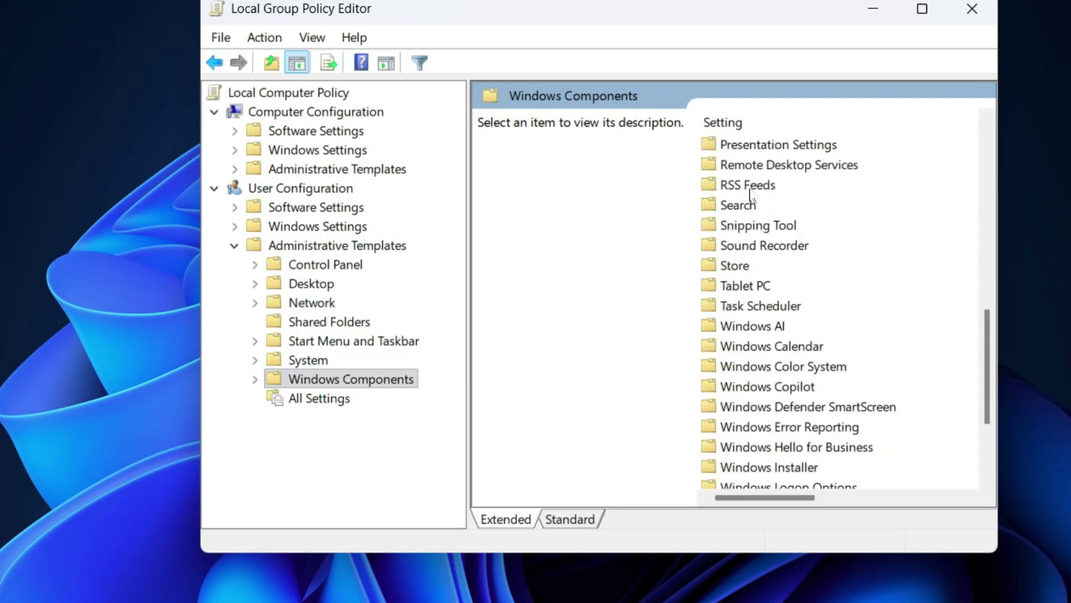
pyautogui.doubleClick(771, 386)
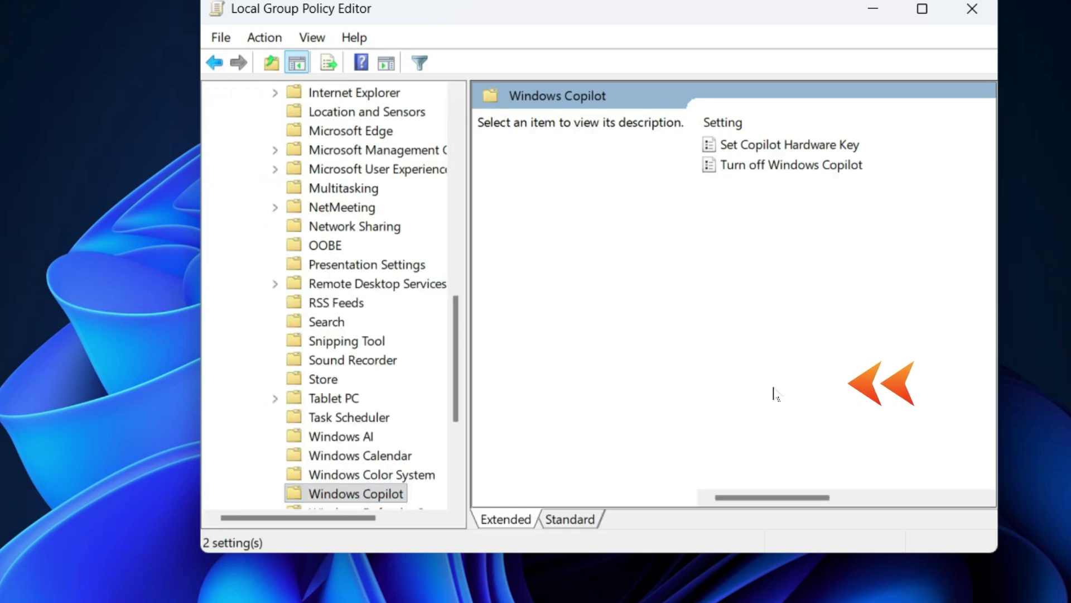
pyautogui.click(788, 167)
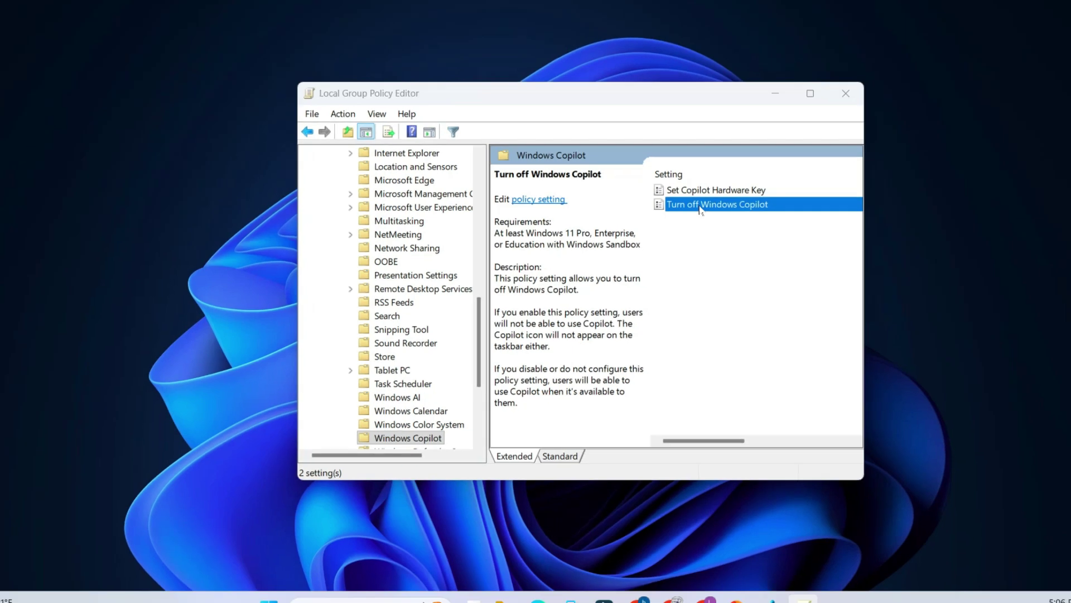
# Set the Turn off Windows Copilot policy to Enabled
pyautogui.doubleClick(700, 206)
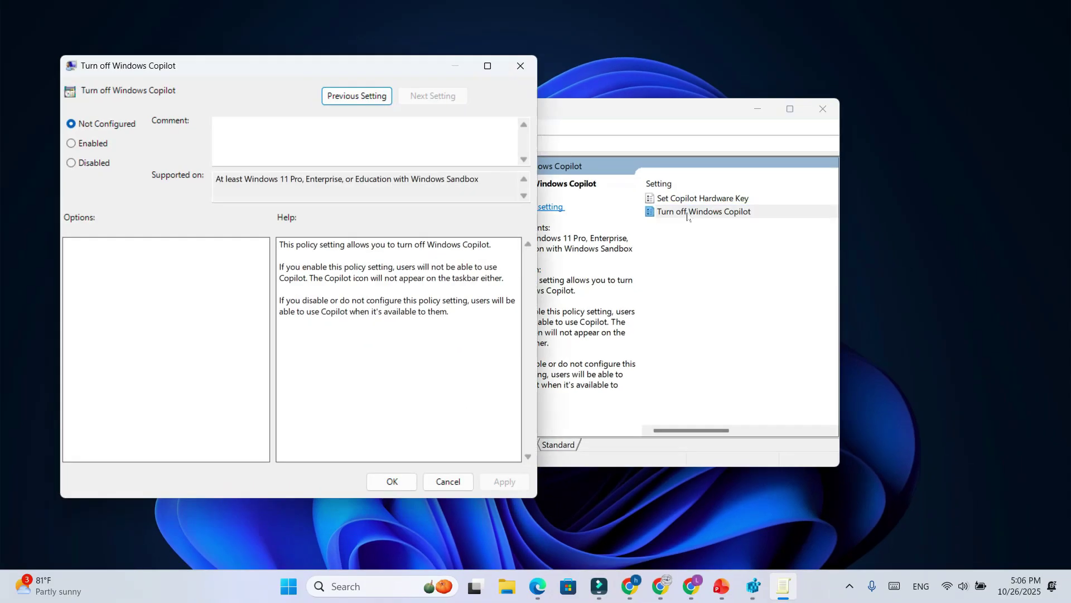
pyautogui.moveTo(388, 67); pyautogui.dragTo(668, 71)
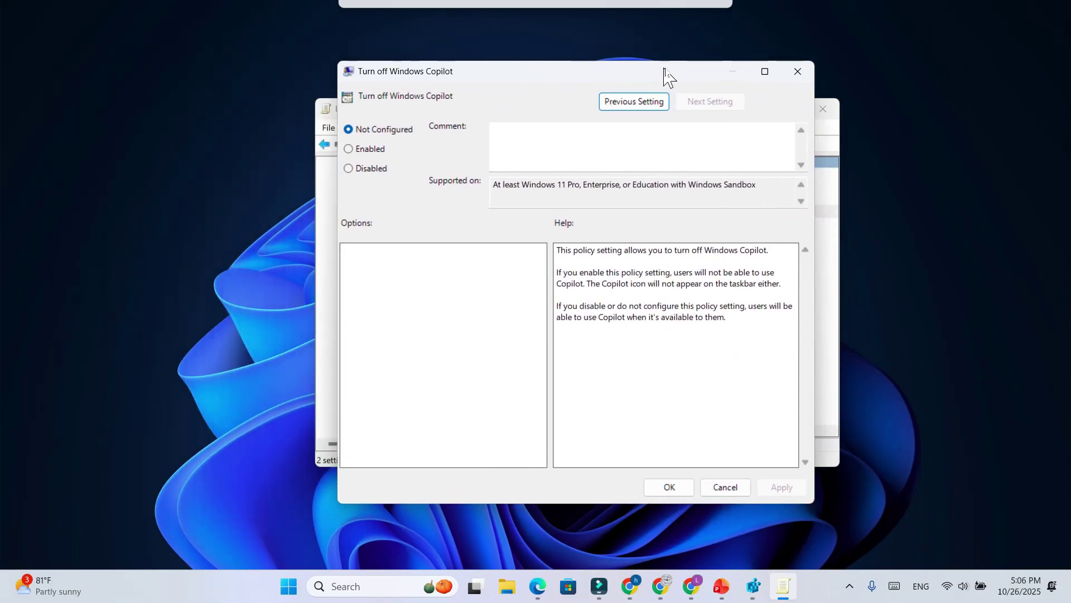
pyautogui.click(372, 147)
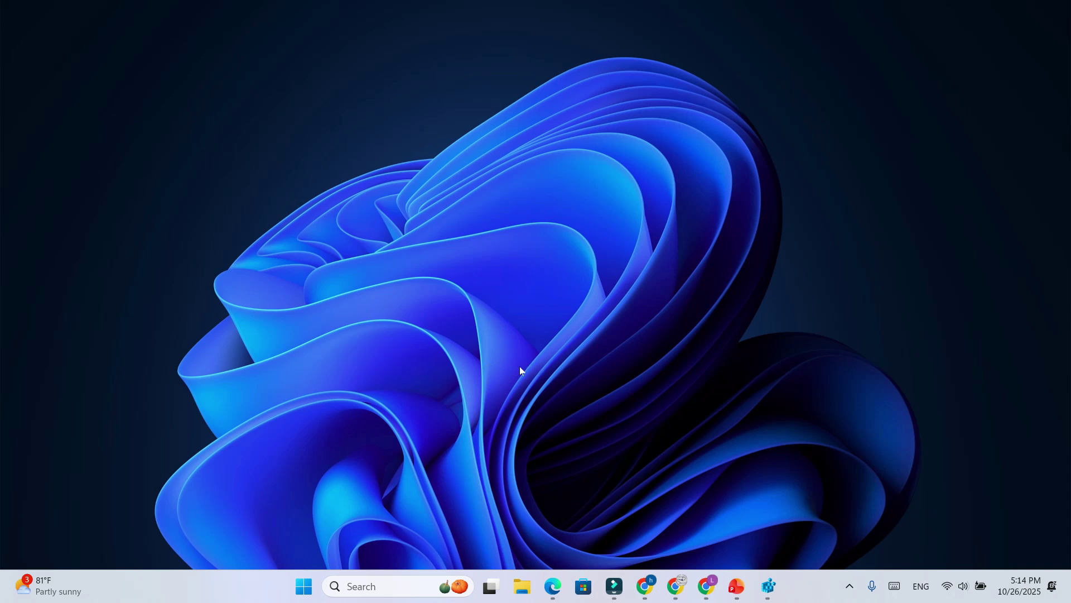
# Launch Windows PowerShell as administrator from a 'power' search
pyautogui.click(416, 586)
pyautogui.write('power')
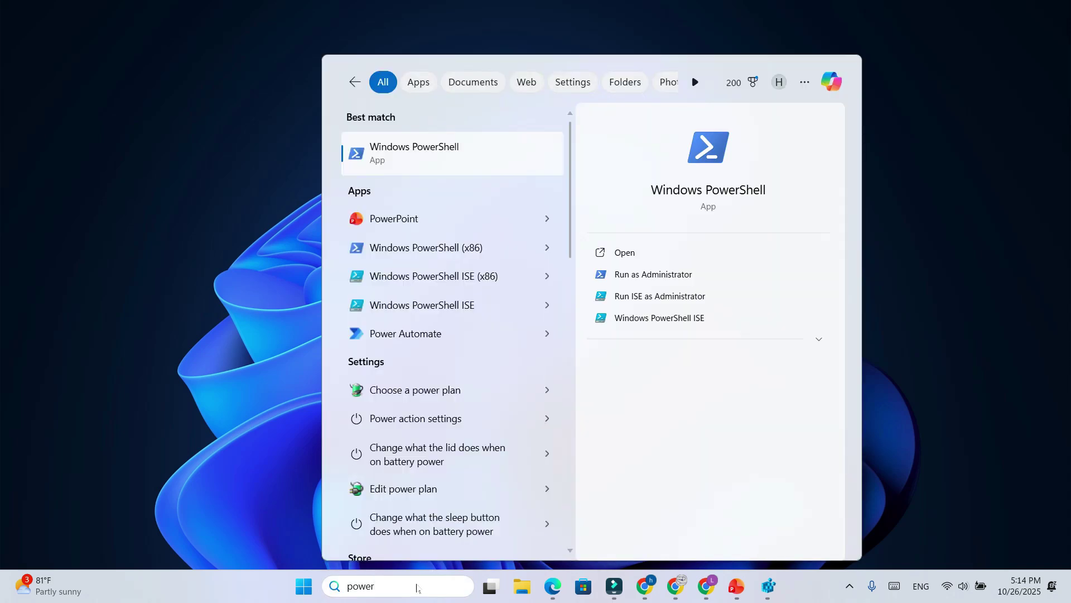
pyautogui.click(659, 275)
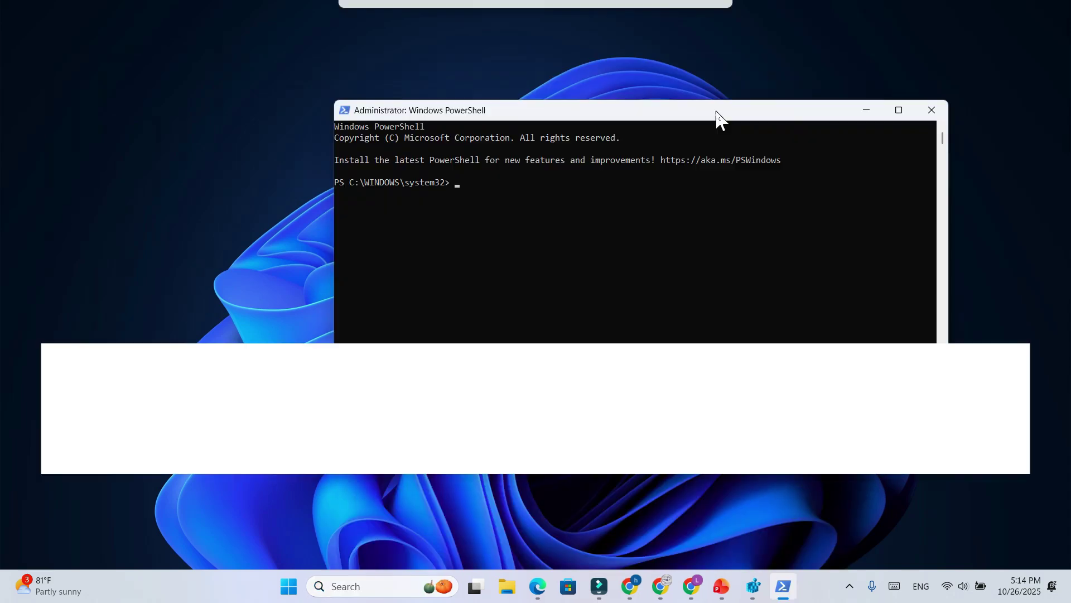
pyautogui.moveTo(718, 114); pyautogui.dragTo(674, 114)
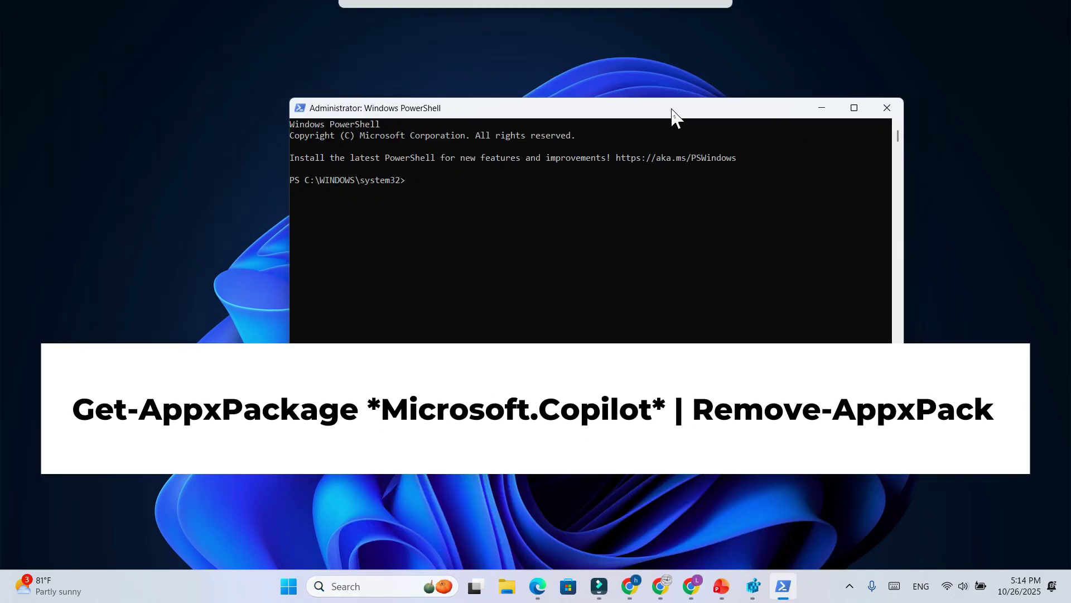